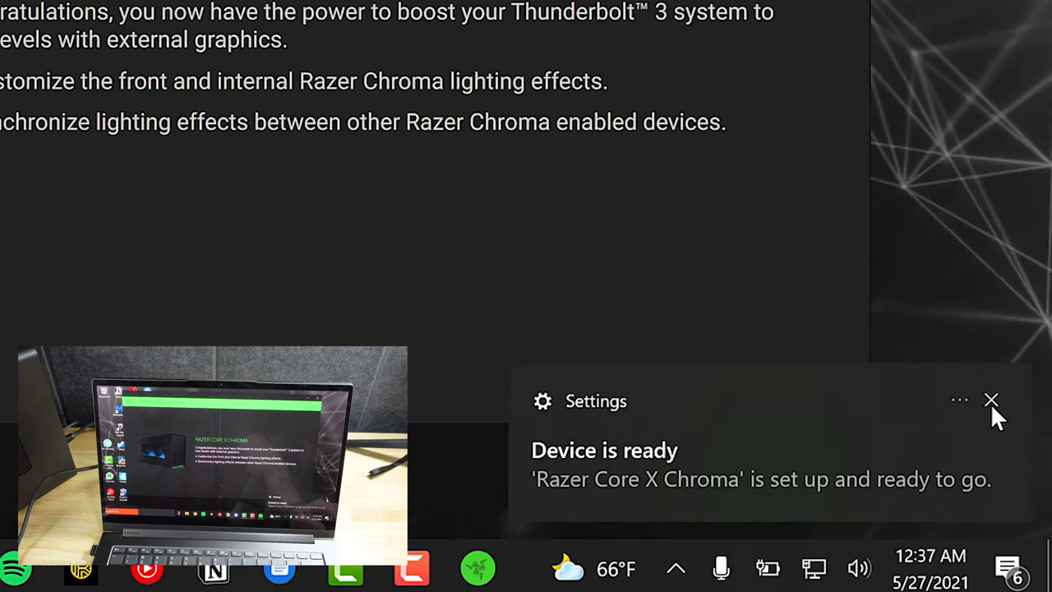
Dismiss the Core X Chroma and video controller notices, then install Synapse with its Chroma modules via Skip and continue.
{"action": "left_click", "coordinate": [991, 400]}
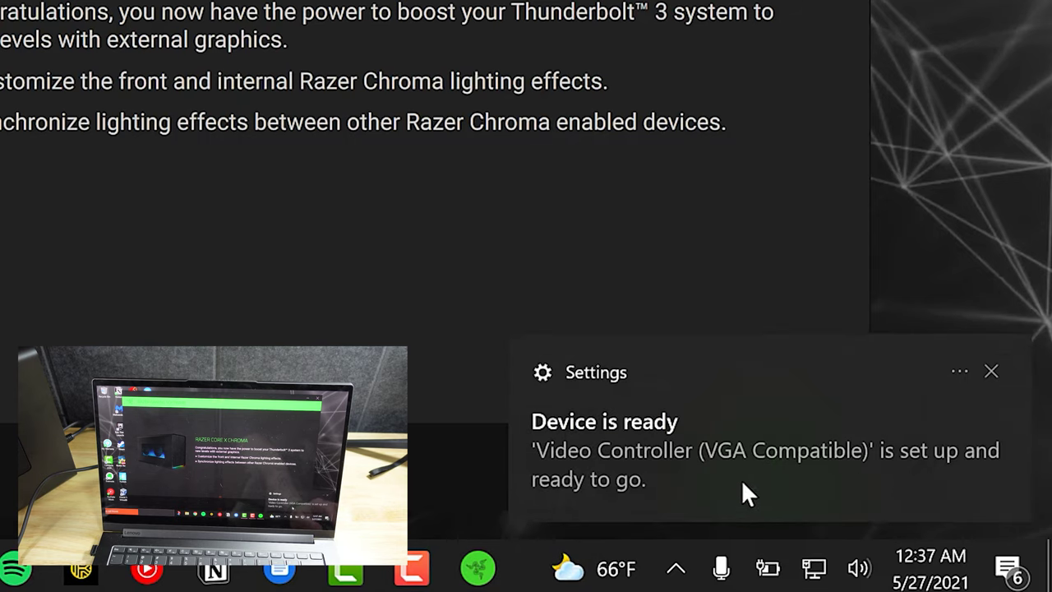
{"action": "left_click", "coordinate": [991, 372]}
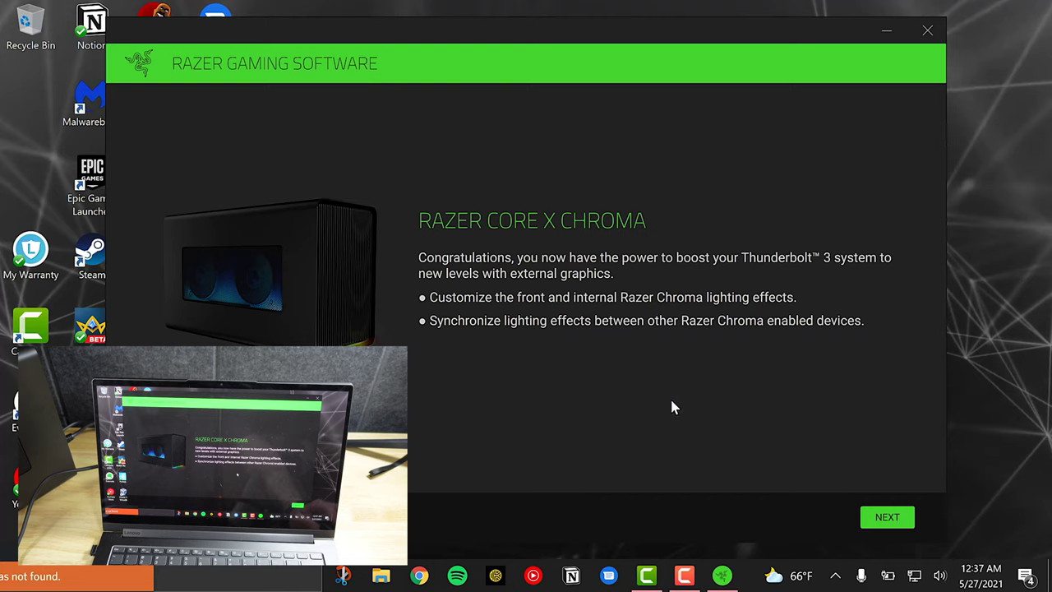
{"action": "left_click", "coordinate": [884, 517]}
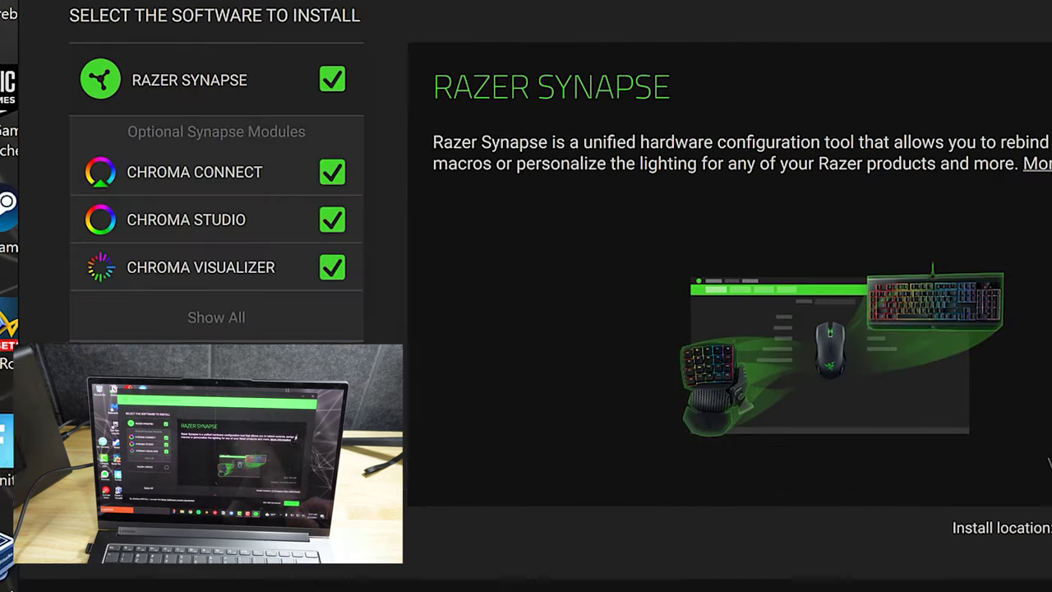
{"action": "left_click", "coordinate": [232, 292]}
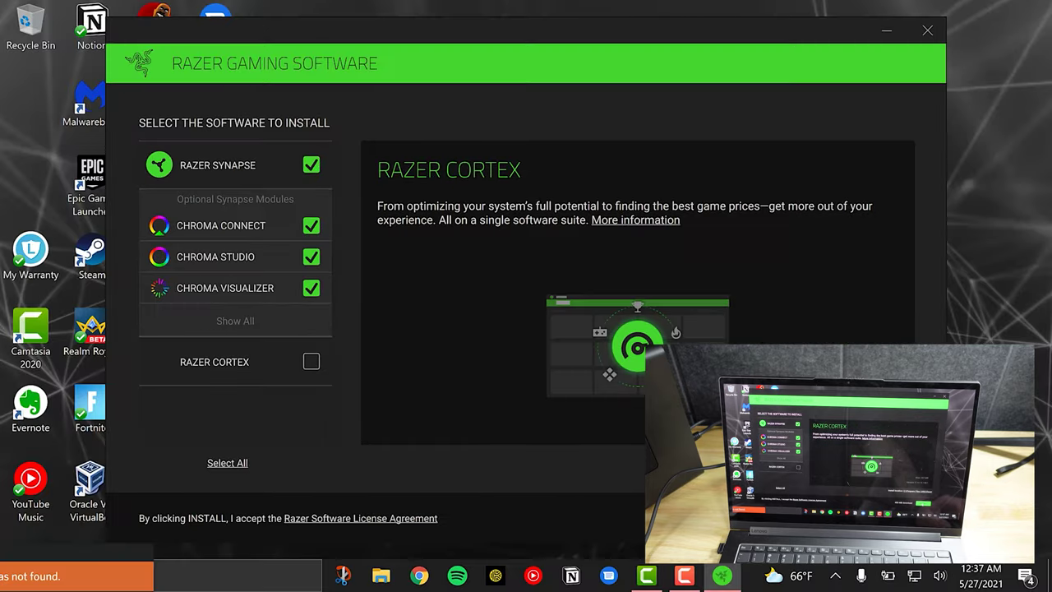
{"action": "left_click", "coordinate": [884, 518]}
{"action": "left_click", "coordinate": [658, 461]}
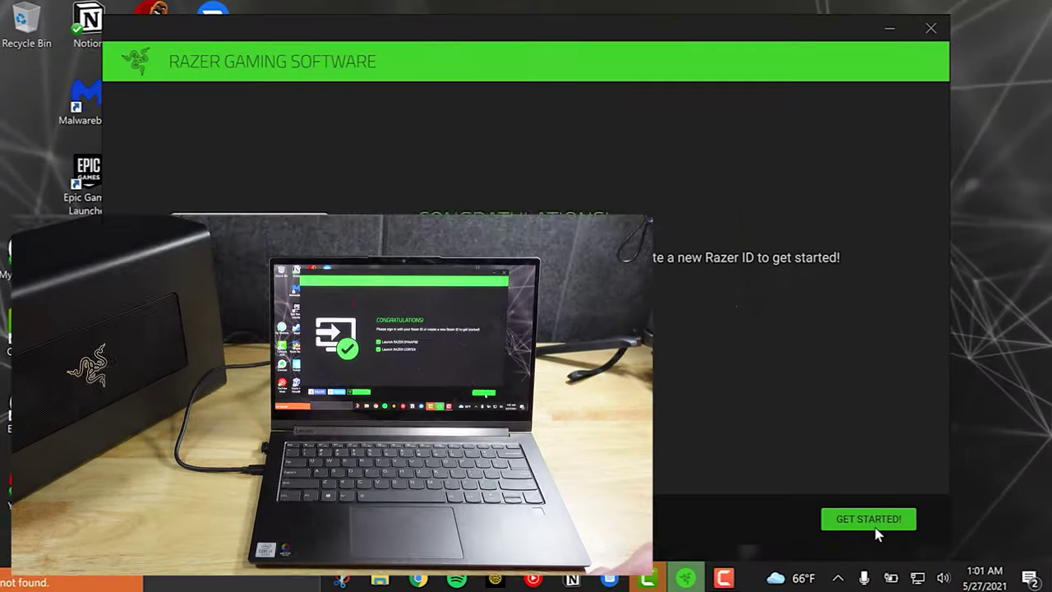
Launch the installed software and open the Razer Core X Chroma's Lighting page in Synapse.
{"action": "left_click", "coordinate": [868, 519]}
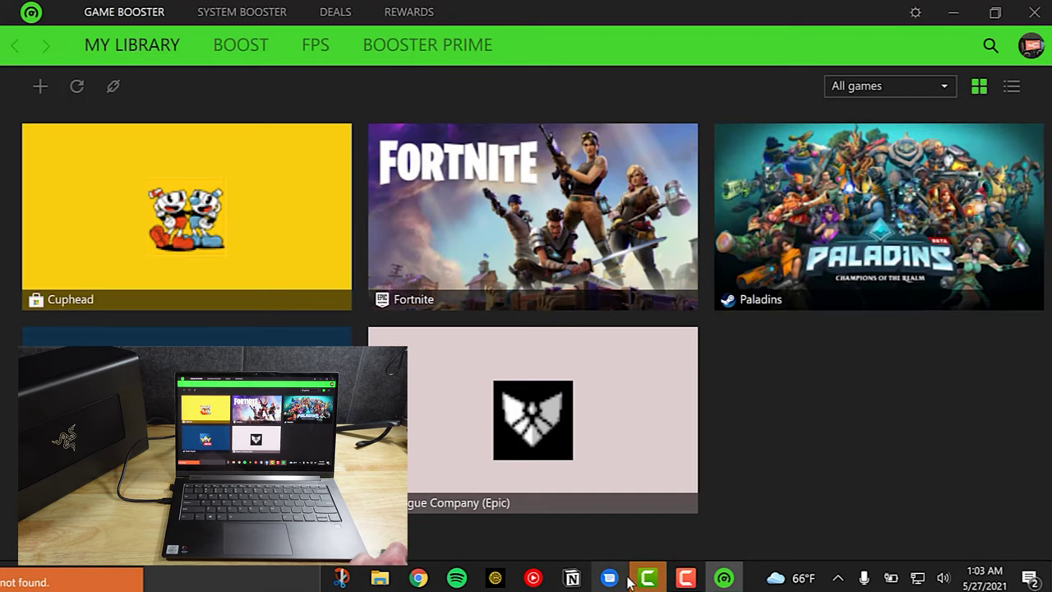
{"action": "left_click", "coordinate": [219, 41]}
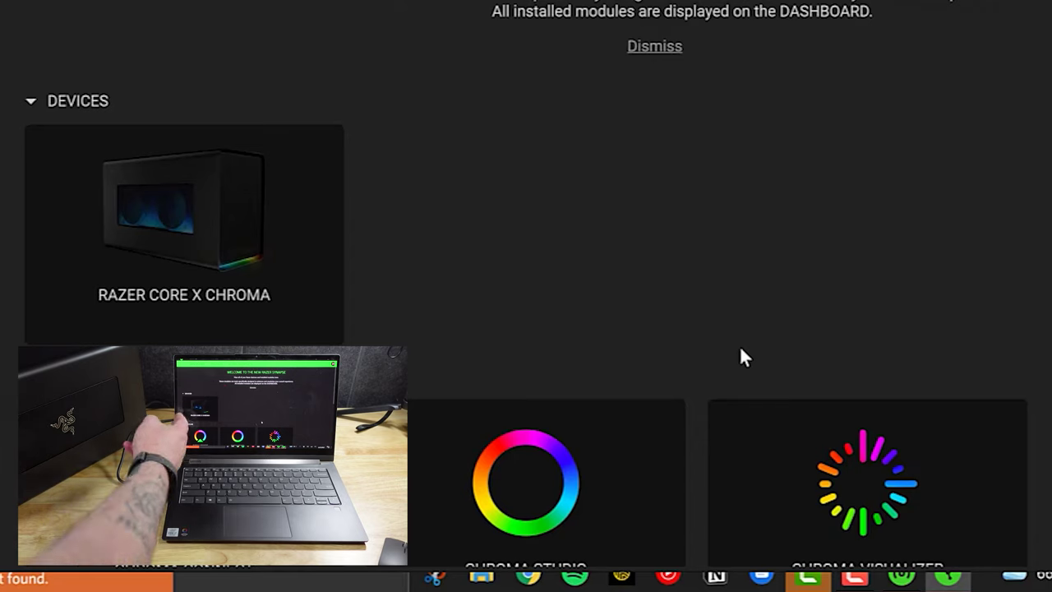
{"action": "left_click", "coordinate": [143, 288]}
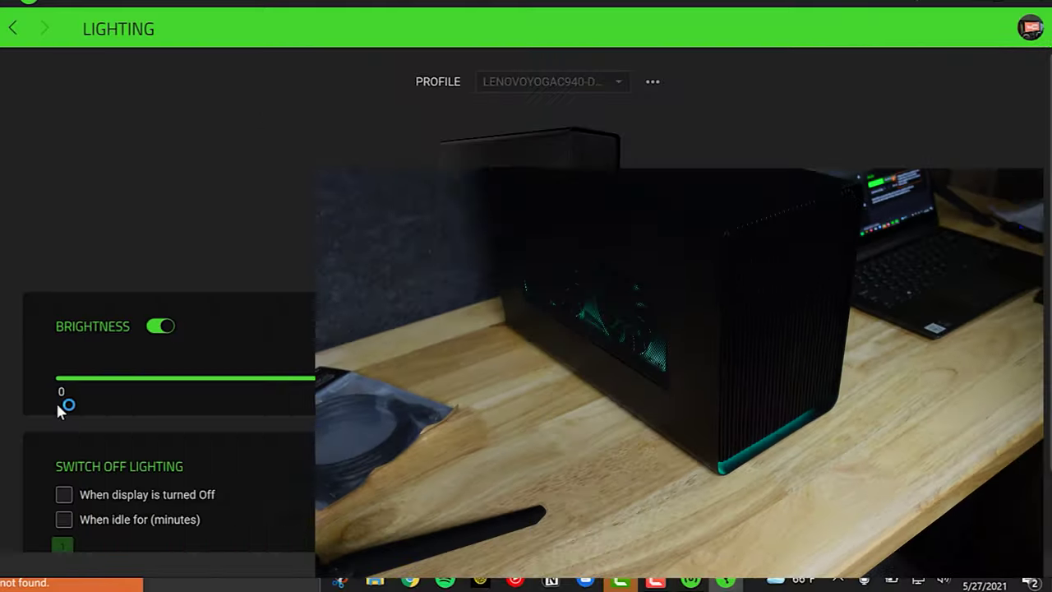
{"action": "scroll", "coordinate": [228, 352], "scroll_direction": "down", "scroll_amount": 1}
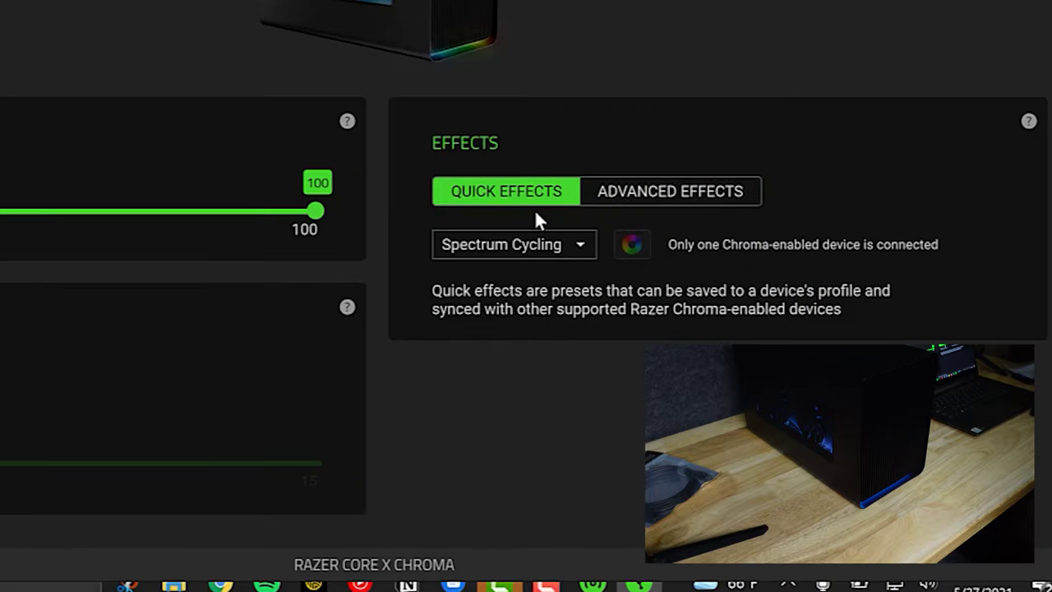
Preview the Audio Meter, Breathing, Fire, Spectrum Cycling and Starlight quick effects on the Core X Chroma.
{"action": "left_click", "coordinate": [538, 241]}
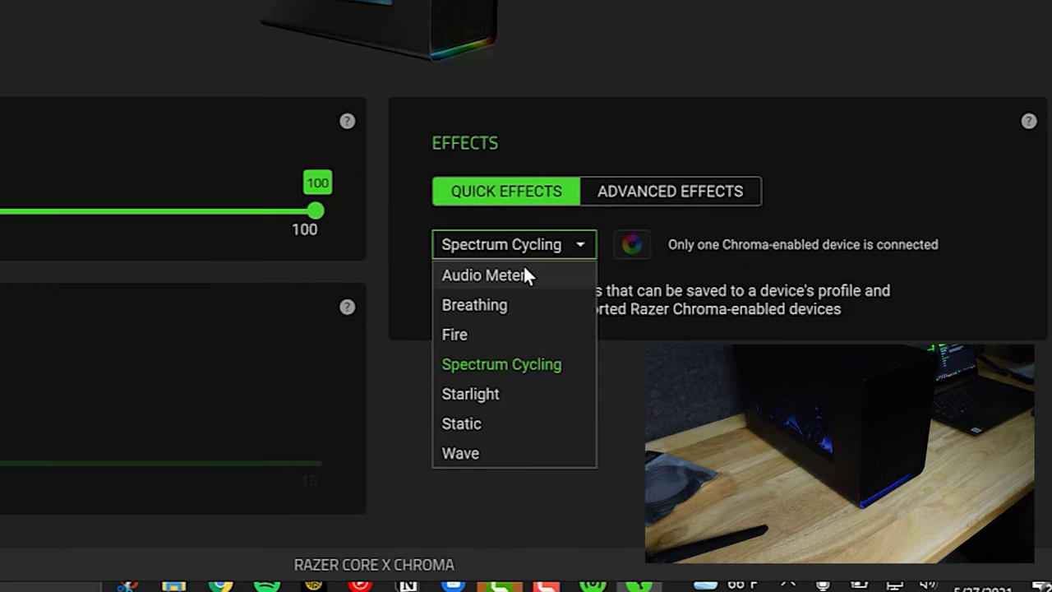
{"action": "left_click", "coordinate": [525, 274]}
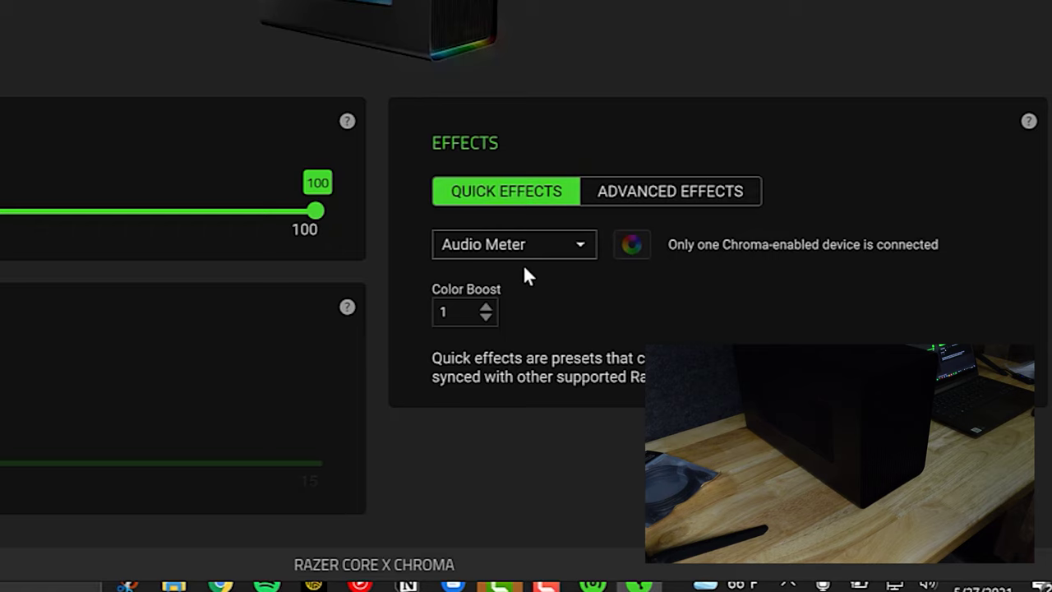
{"action": "left_click", "coordinate": [524, 255]}
{"action": "left_click", "coordinate": [541, 303]}
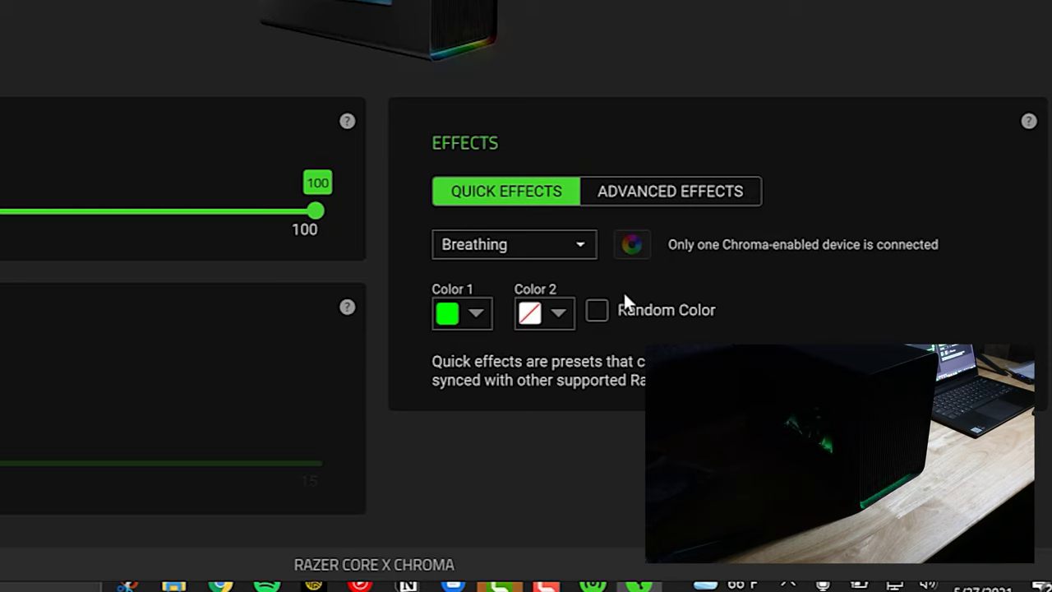
{"action": "left_click", "coordinate": [514, 244]}
{"action": "left_click", "coordinate": [494, 328]}
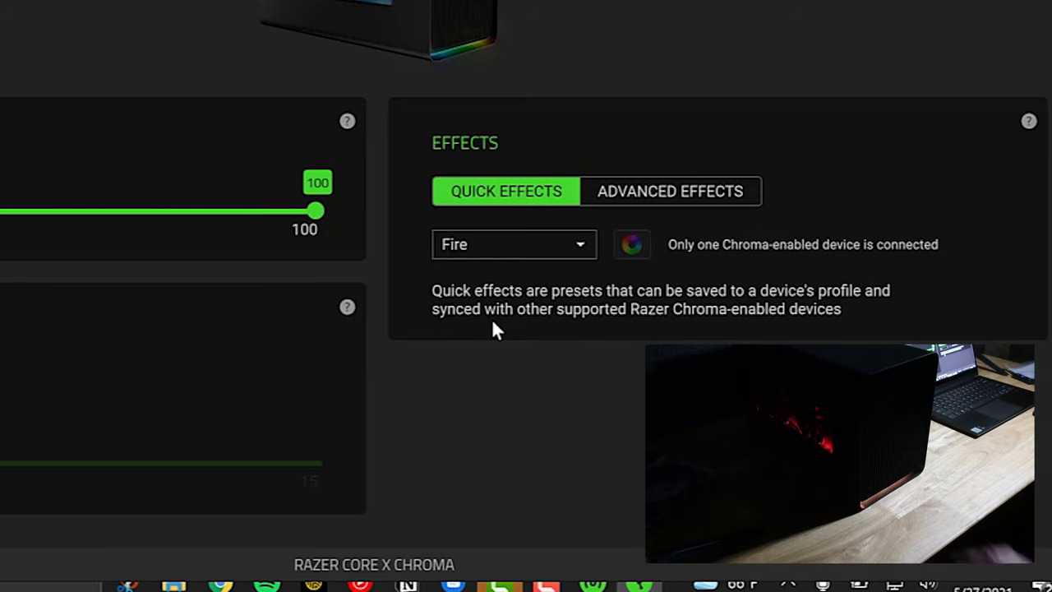
{"action": "key", "text": "Down"}
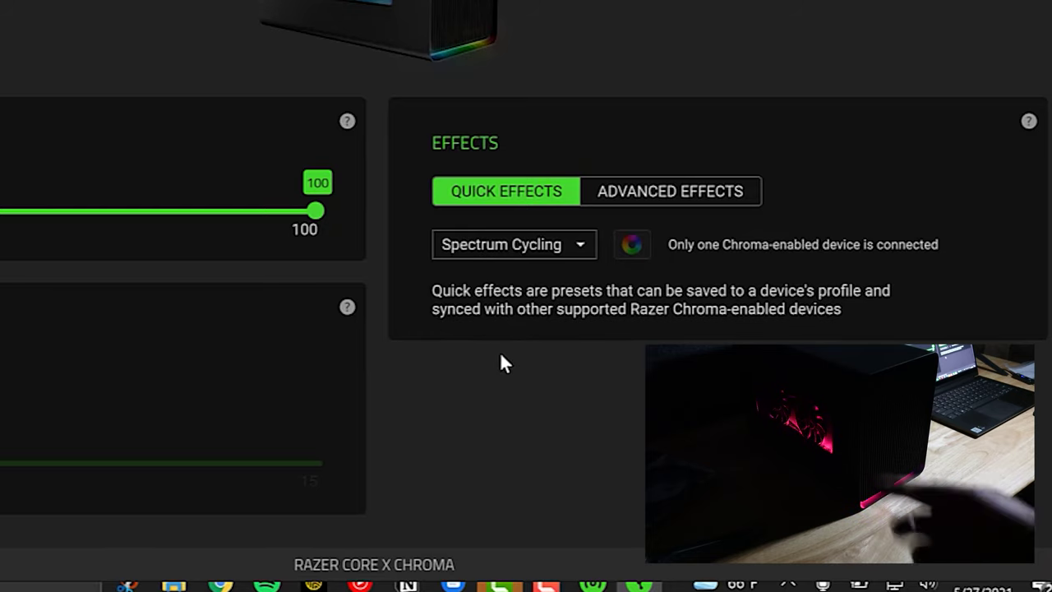
{"action": "key", "text": "Down"}
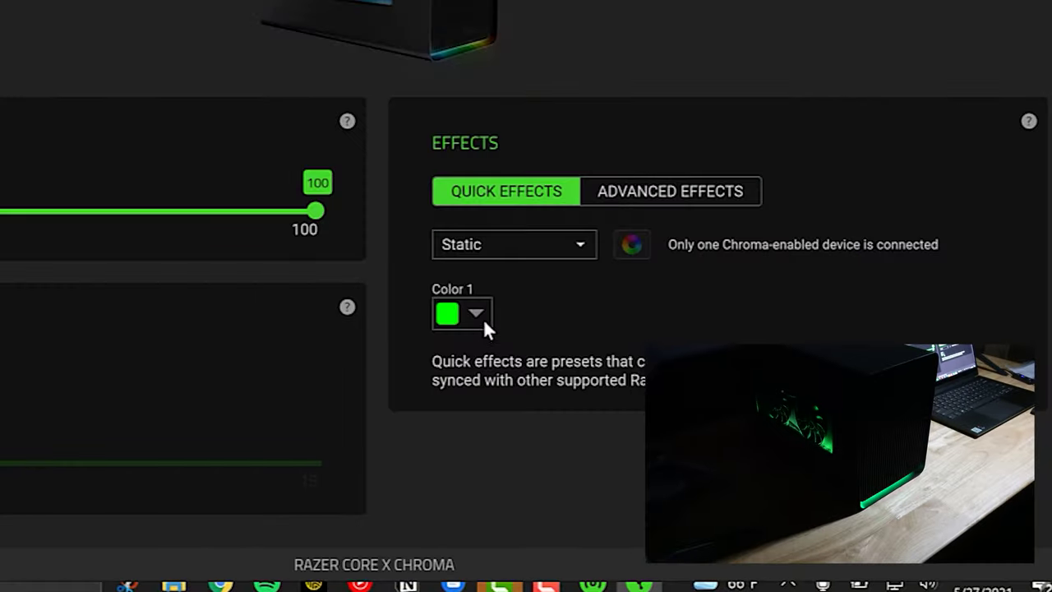
Set the Static effect's Color 1 to bright green after trying dark red.
{"action": "left_click", "coordinate": [483, 318]}
{"action": "left_click", "coordinate": [482, 464]}
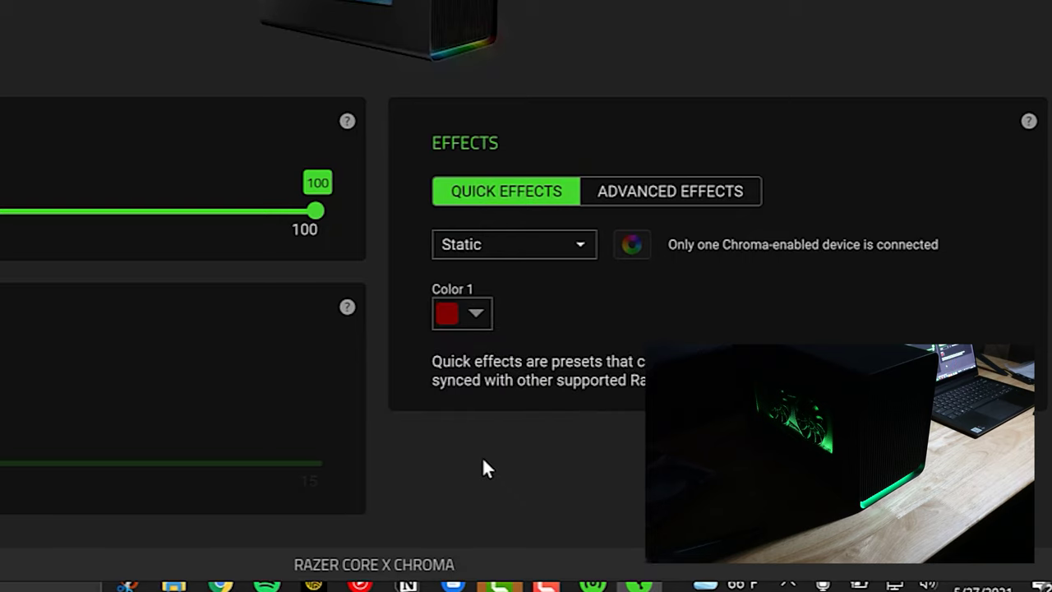
{"action": "left_click", "coordinate": [480, 317]}
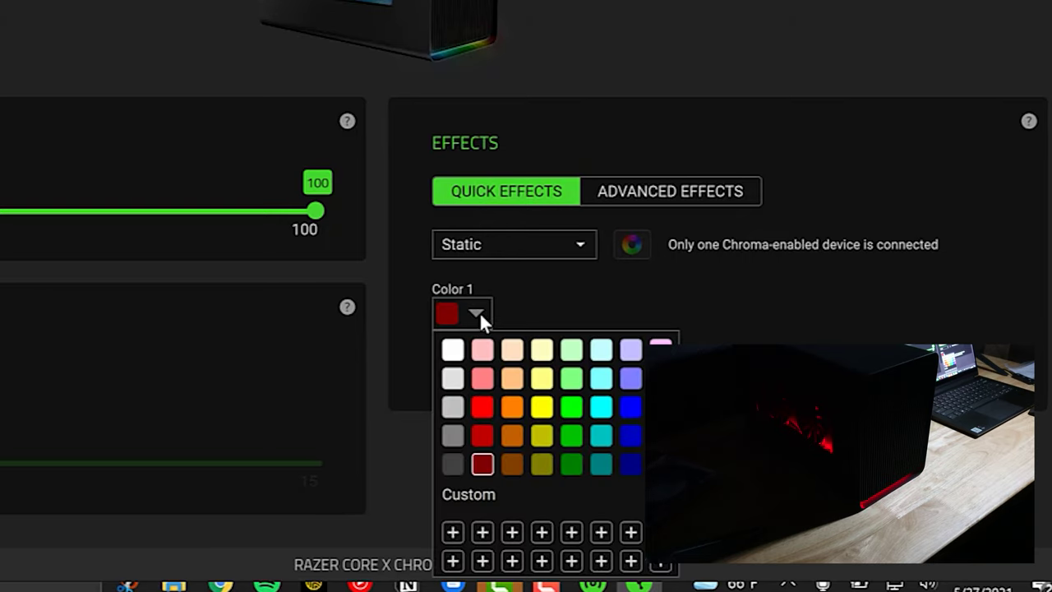
{"action": "left_click", "coordinate": [570, 407]}
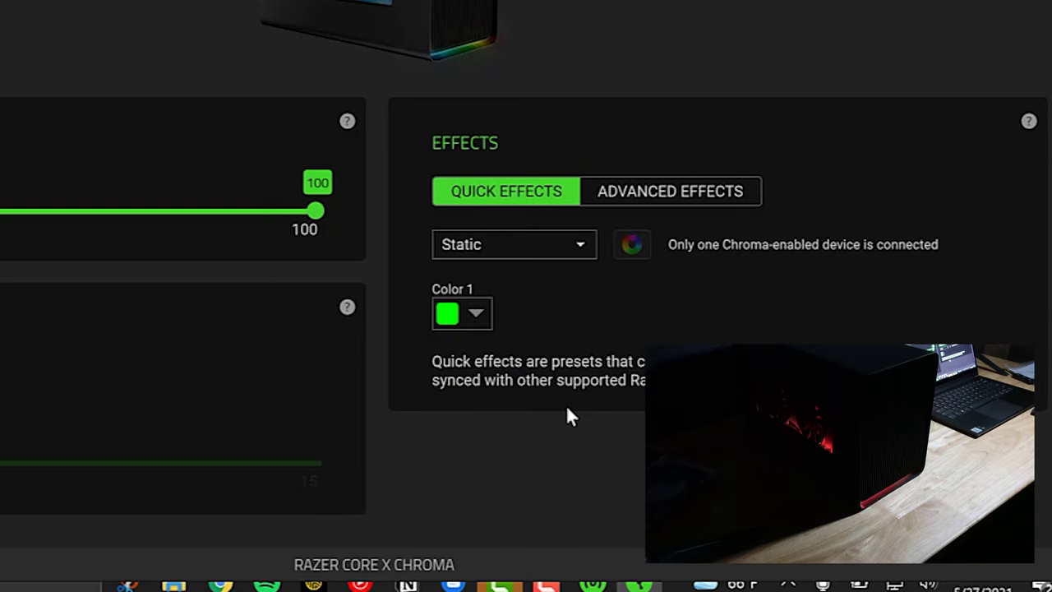
{"action": "left_click", "coordinate": [481, 319]}
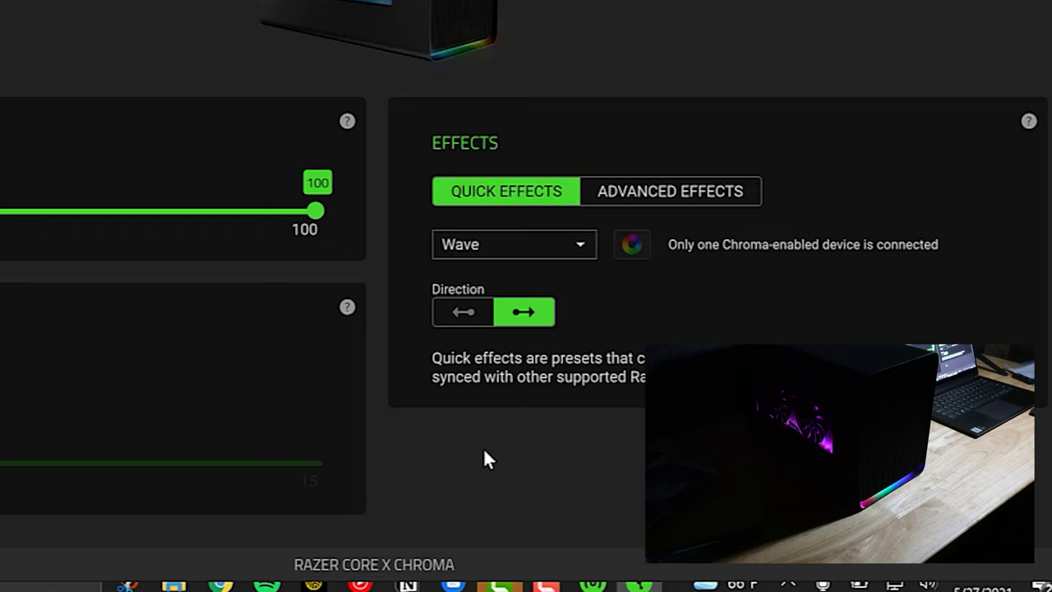
Preview Audio Meter, Breathing and Fire, then settle on a Wave effect flowing rightward.
{"action": "left_click", "coordinate": [473, 318]}
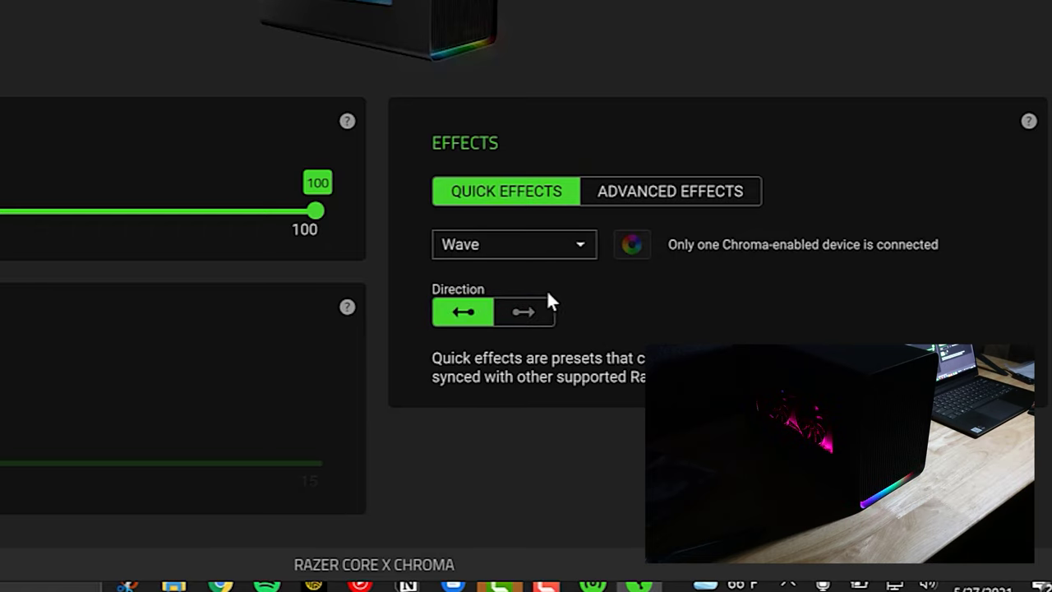
{"action": "left_click", "coordinate": [537, 312]}
{"action": "left_click", "coordinate": [509, 244]}
{"action": "left_click", "coordinate": [493, 276]}
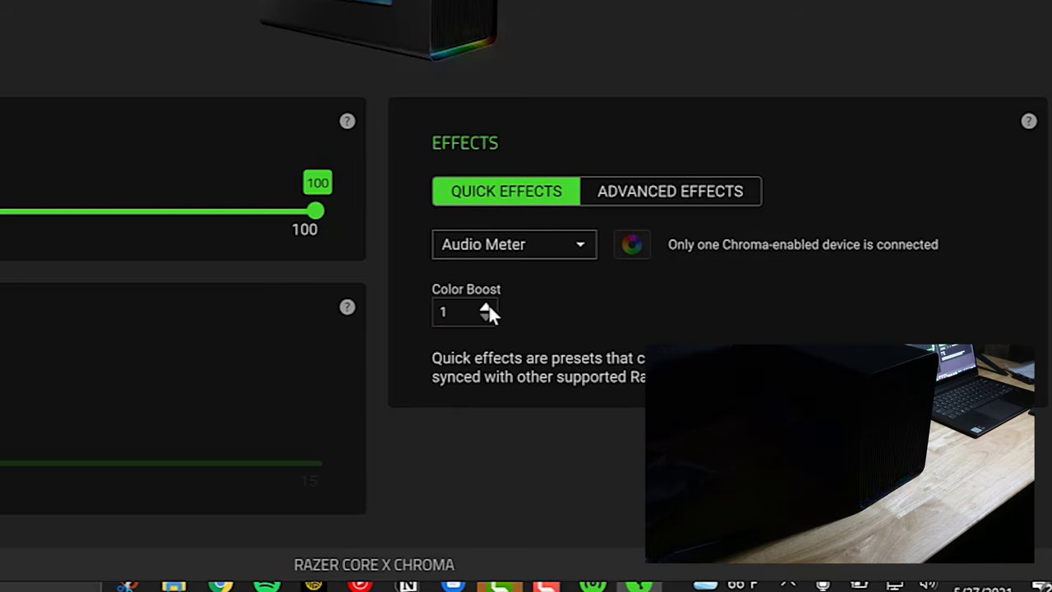
{"action": "key", "text": "Down"}
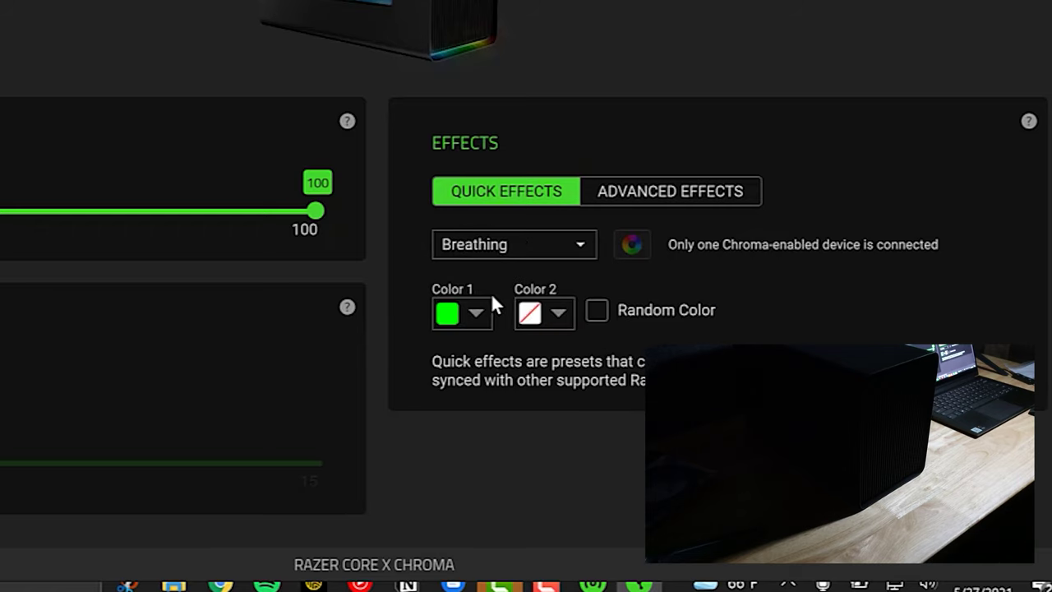
{"action": "key", "text": "space"}
{"action": "left_click", "coordinate": [509, 336]}
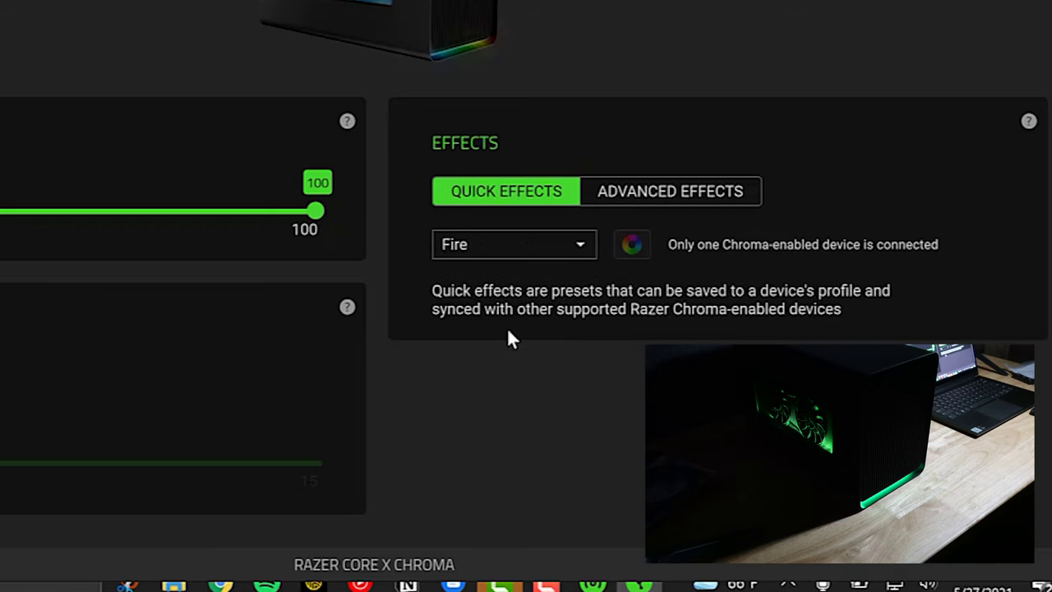
{"action": "key", "text": "w"}
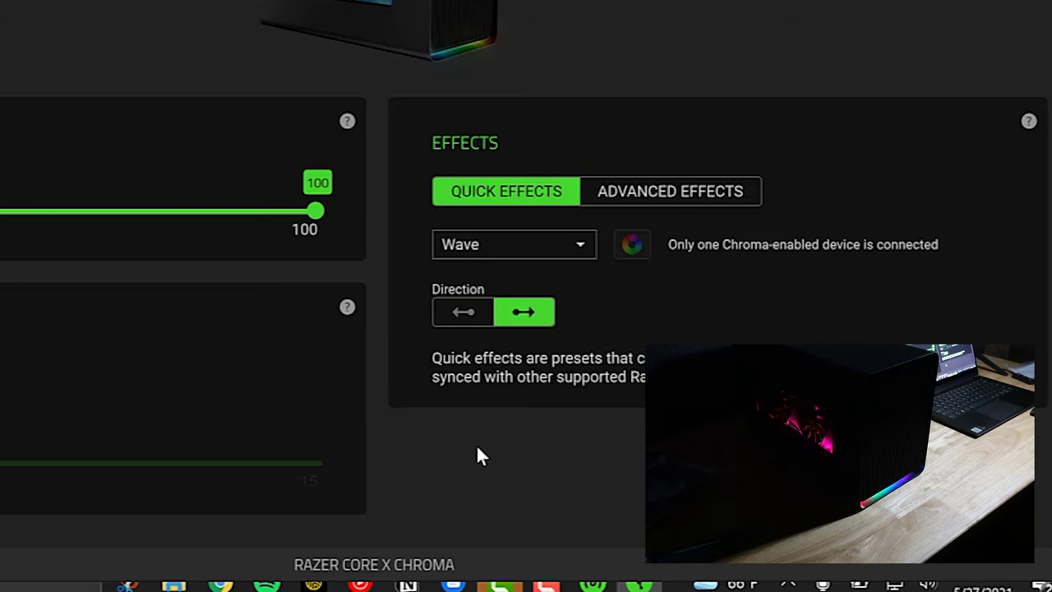
{"action": "scroll", "coordinate": [475, 457], "scroll_direction": "up", "scroll_amount": 1}
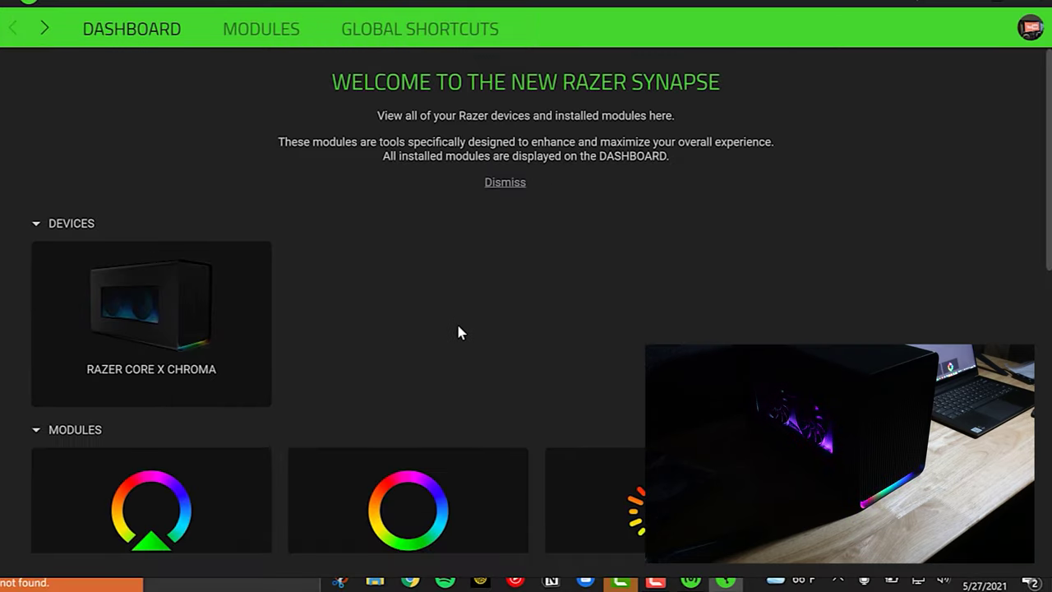
{"action": "scroll", "coordinate": [458, 328], "scroll_direction": "down", "scroll_amount": 5}
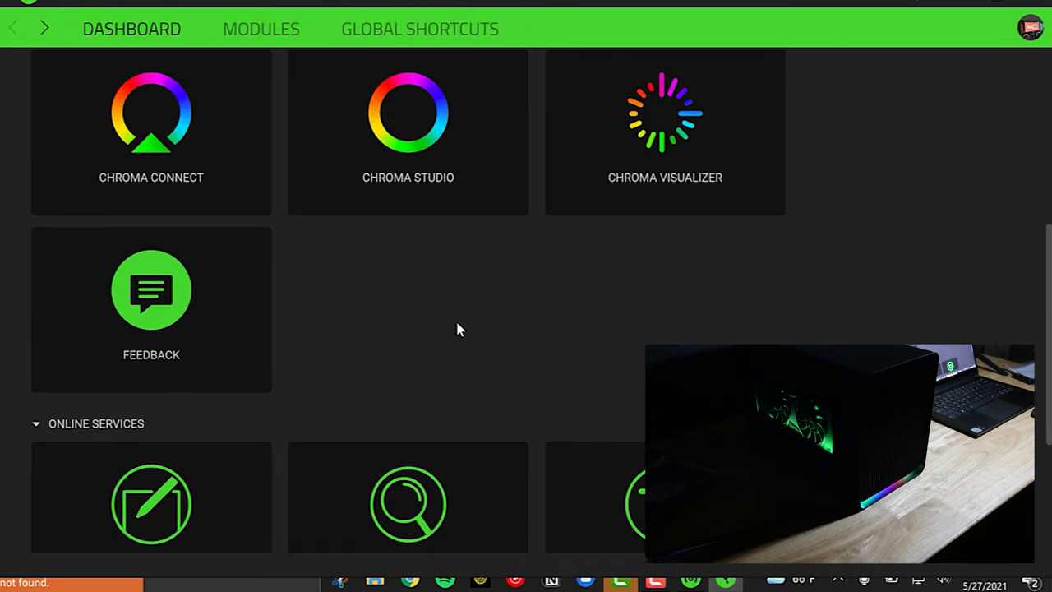
{"action": "left_click", "coordinate": [261, 28]}
Scroll back up on the Synapse Modules page.
{"action": "scroll", "coordinate": [371, 269], "scroll_direction": "up", "scroll_amount": 5}
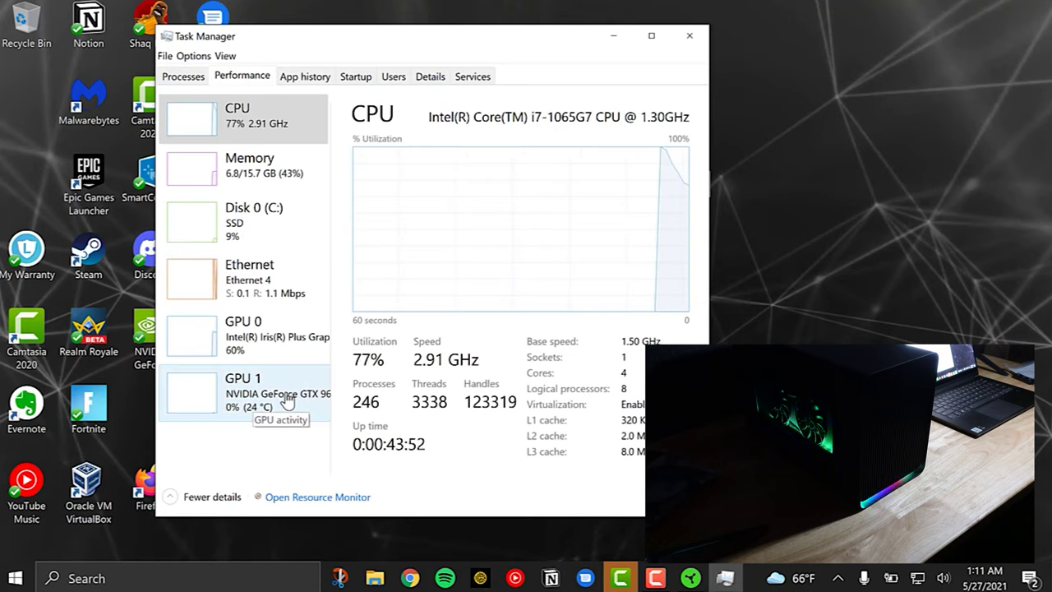
Check GPU 0 (Intel graphics) and GPU 1 (NVIDIA GeForce GTX 960) in Task Manager, then close it.
{"action": "left_click", "coordinate": [269, 350]}
{"action": "left_click", "coordinate": [260, 388]}
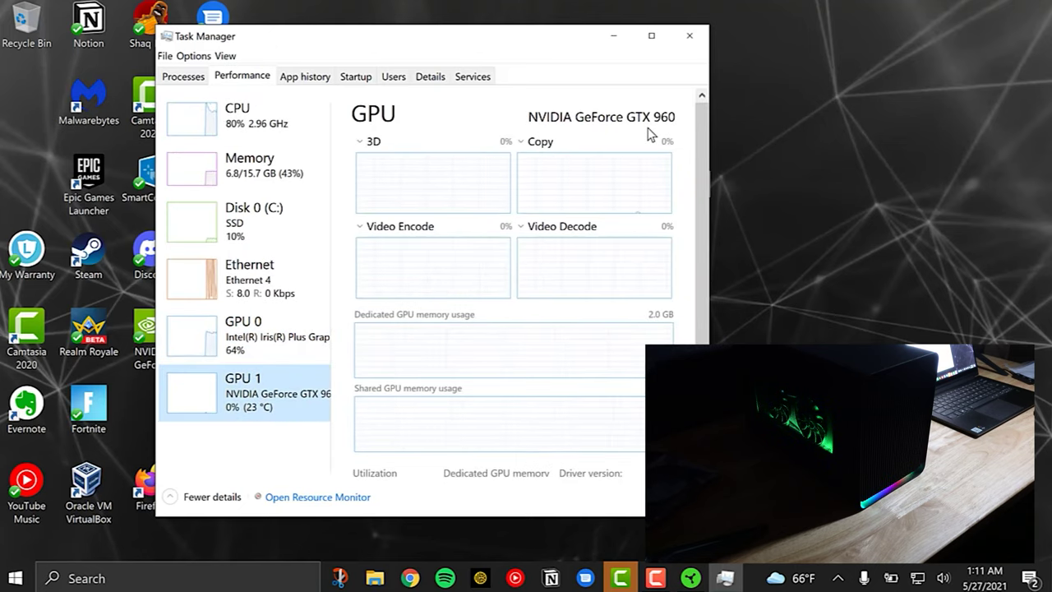
{"action": "left_click", "coordinate": [690, 42]}
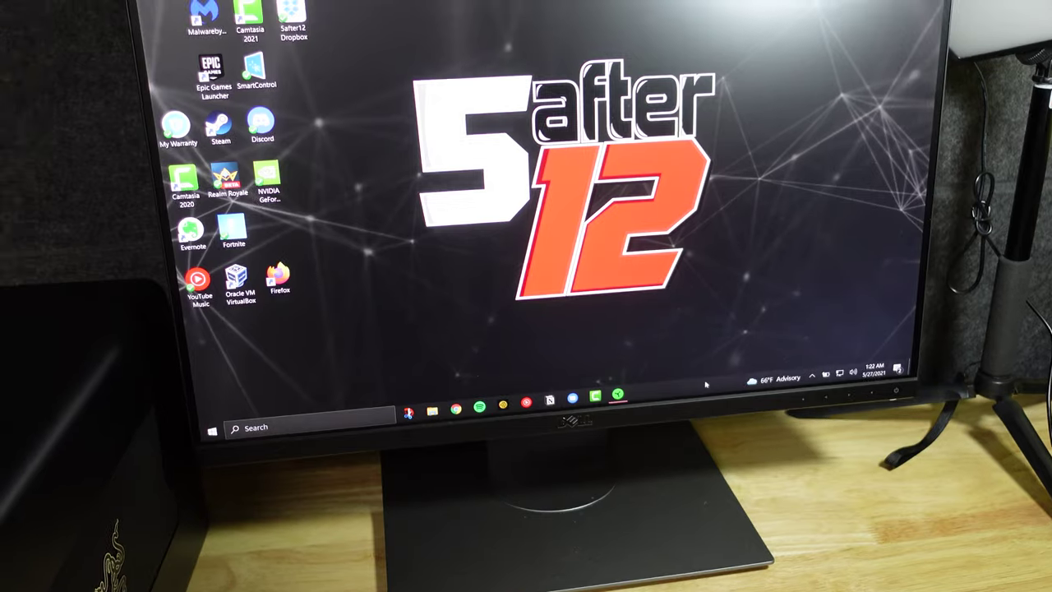
Reopen Task Manager from the taskbar to recheck the GTX 960, then close it.
{"action": "right_click", "coordinate": [678, 373]}
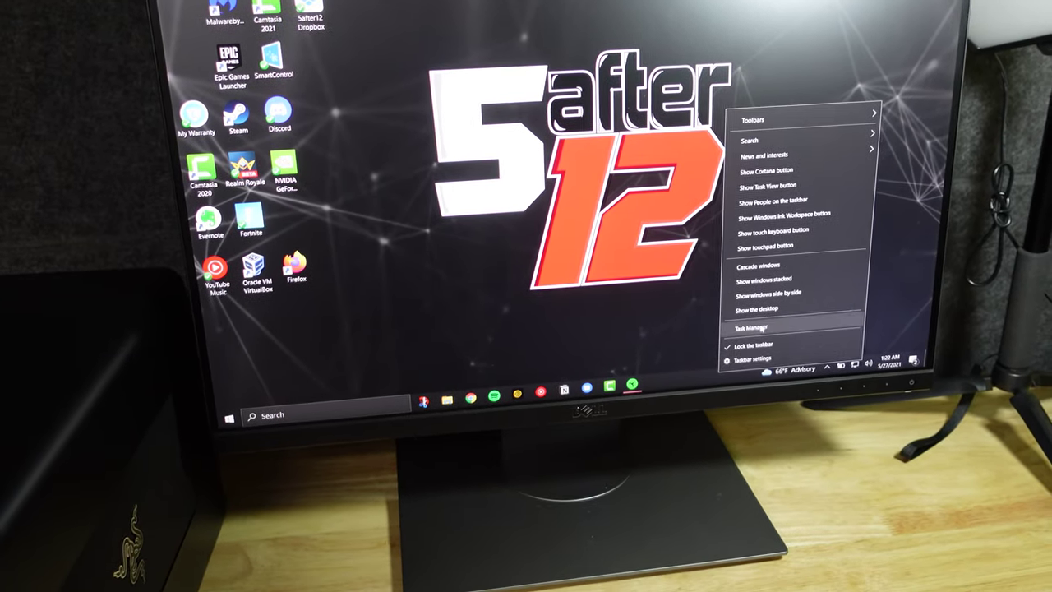
{"action": "left_click", "coordinate": [762, 328]}
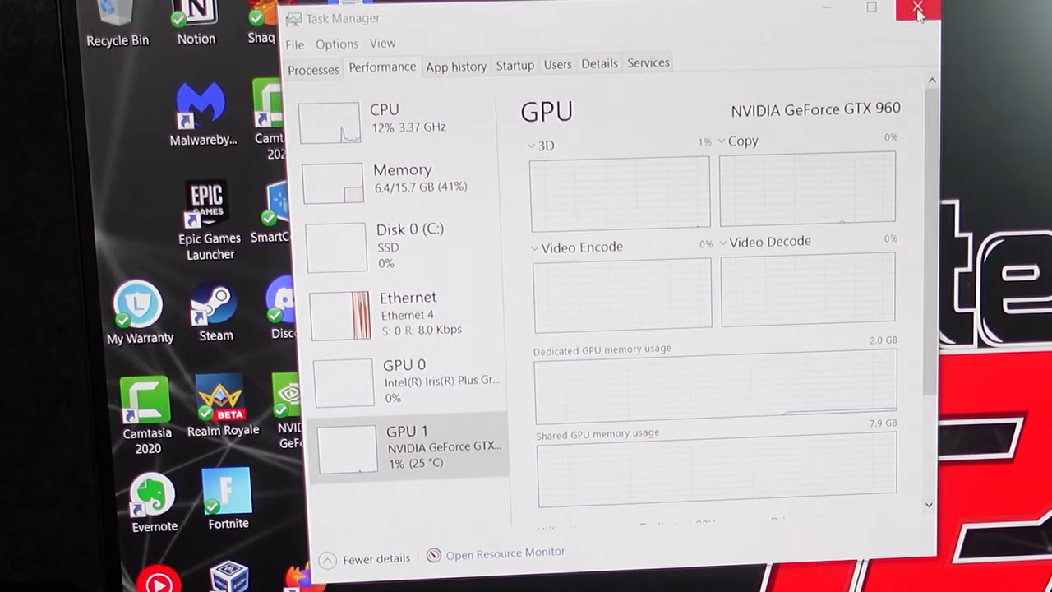
{"action": "left_click", "coordinate": [918, 11]}
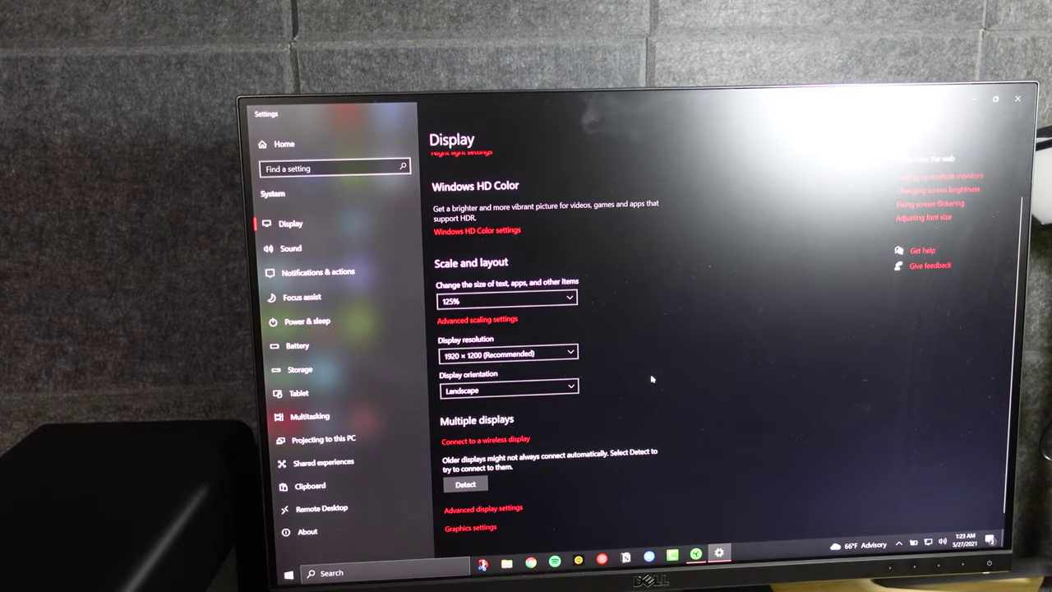